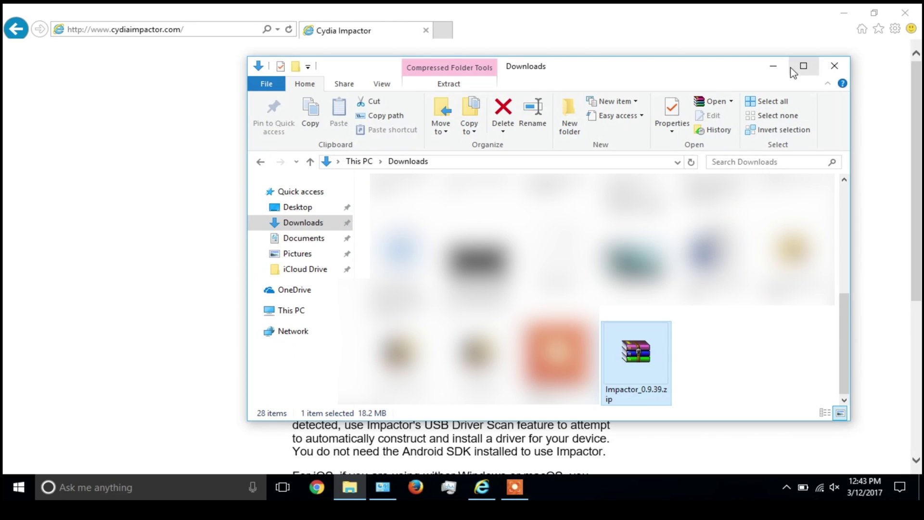
Move Impactor_0.9.39.zip from the Downloads folder to the desktop and close the folder window
left_click(843, 13)
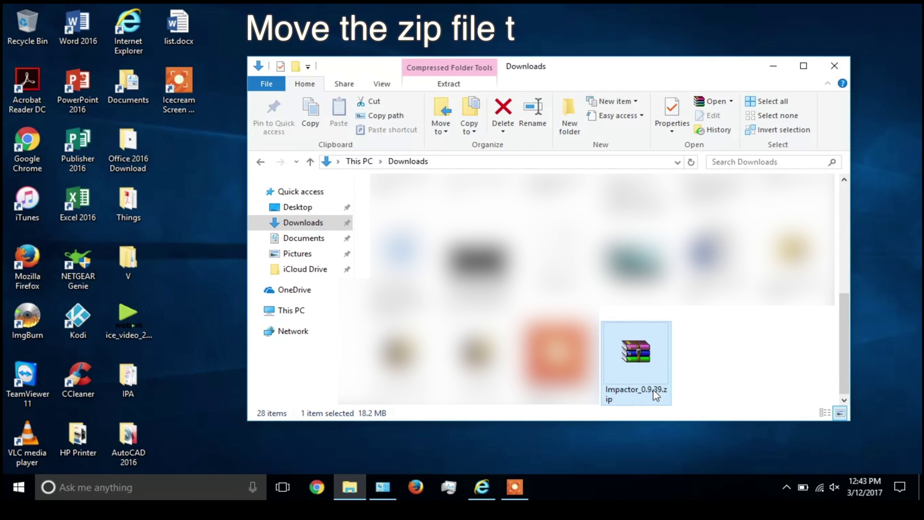
left_click_drag(653, 392, 198, 276)
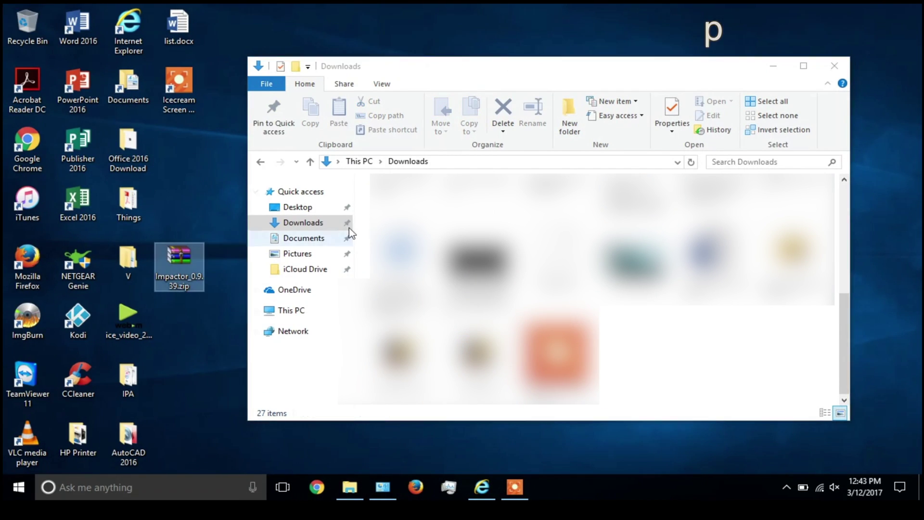
left_click(828, 72)
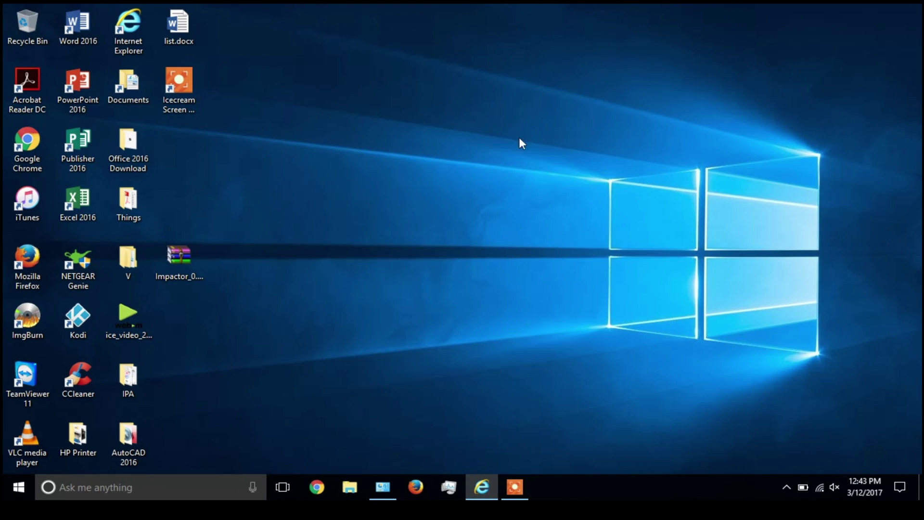
Extract the Impactor_0.9.39.zip archive into its own Impactor_0.9.39 folder on the desktop
right_click(185, 264)
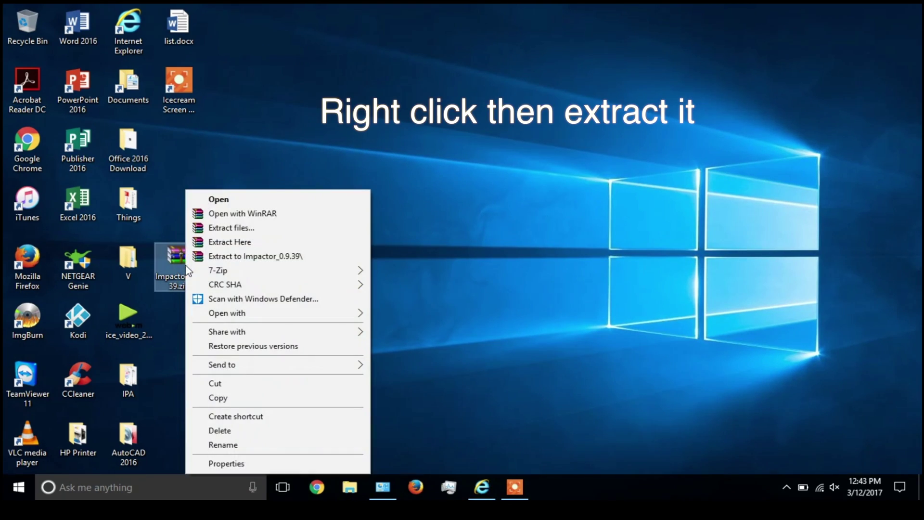
left_click(269, 228)
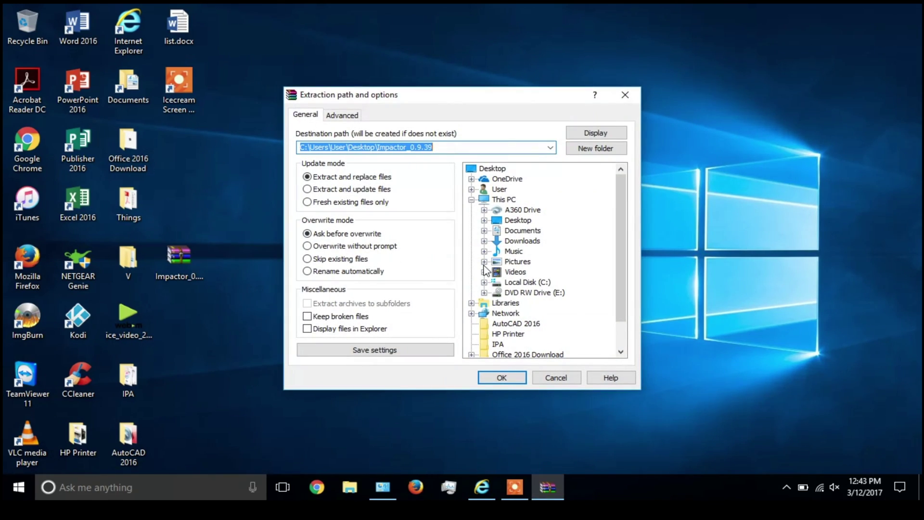
left_click(503, 378)
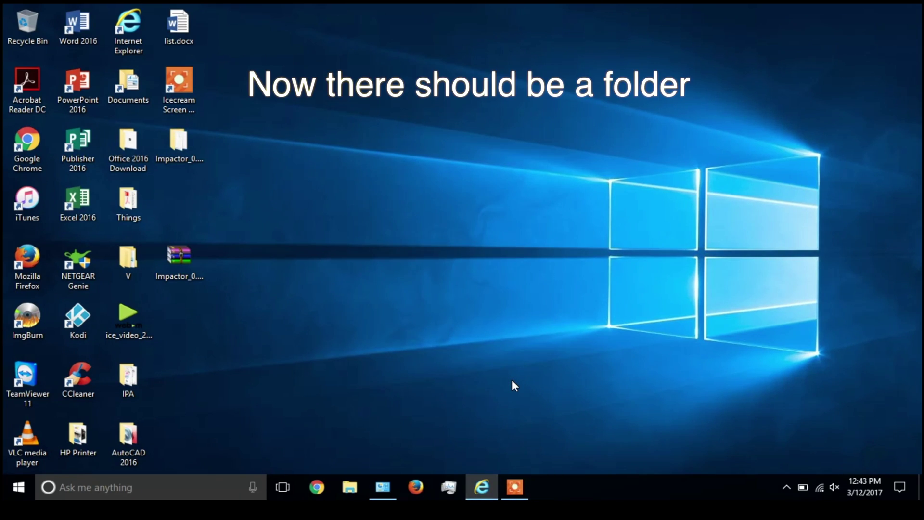
Launch Impactor.exe from the extracted Impactor_0.9.39 folder and close the folder window
double_click(186, 159)
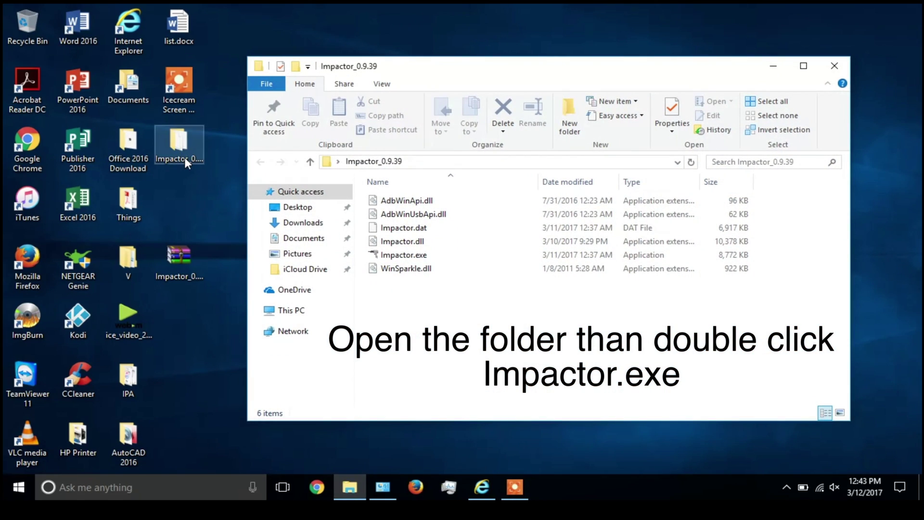
double_click(385, 255)
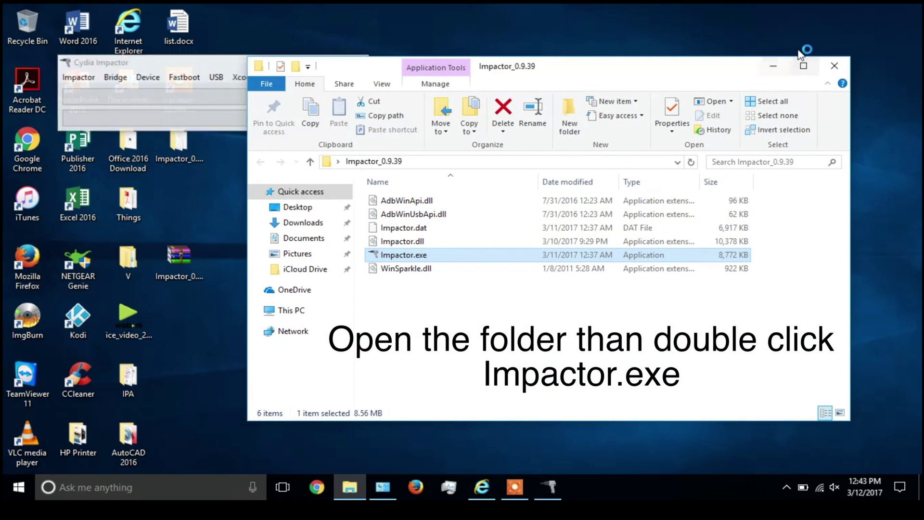
left_click(825, 66)
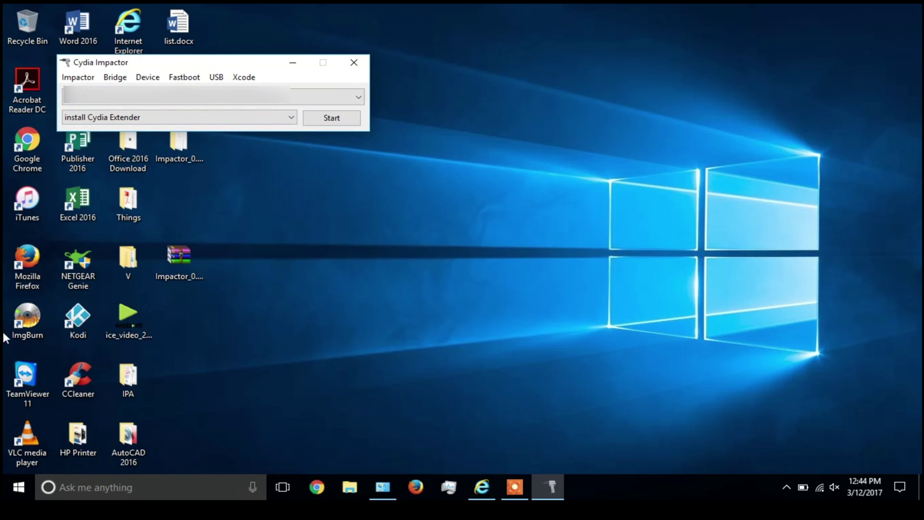
Open iTunes for a brief look and close it again
double_click(36, 205)
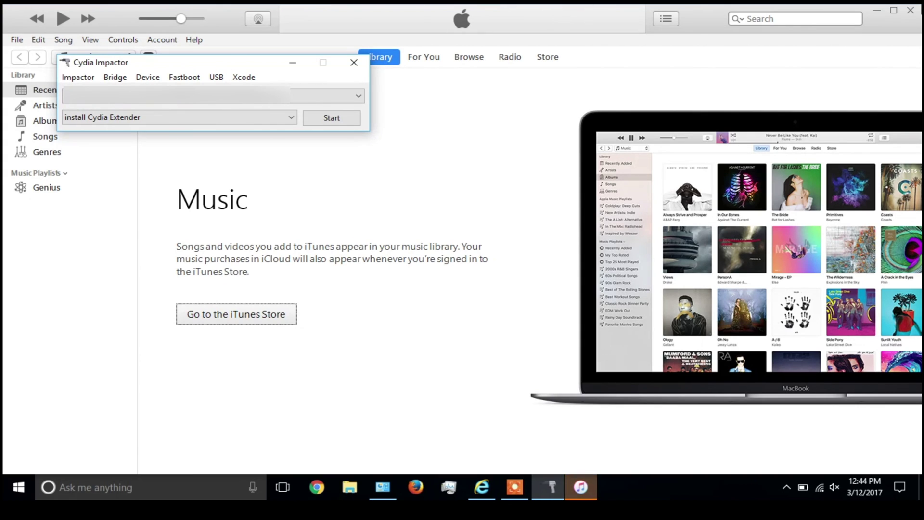
left_click(911, 11)
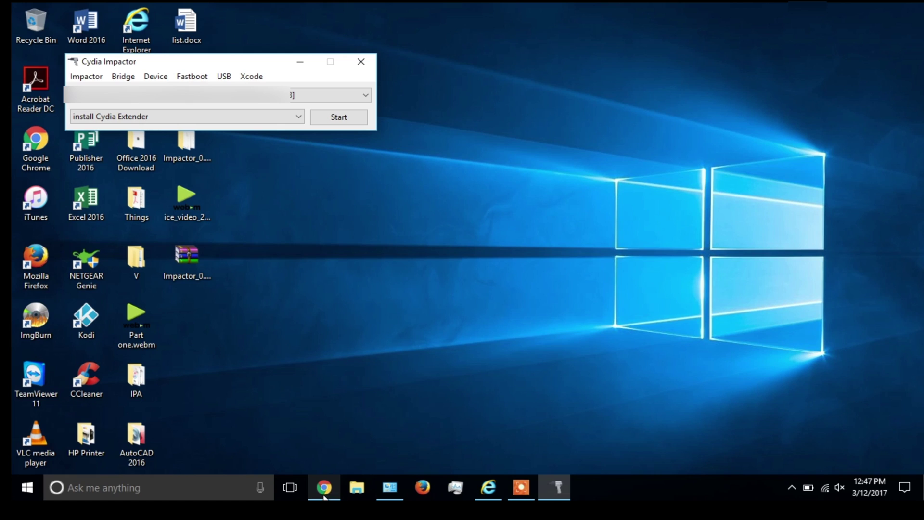
Download ATVkodi16.ipa from the shared OneDrive page in Chrome and show the downloaded file in its folder
left_click(324, 495)
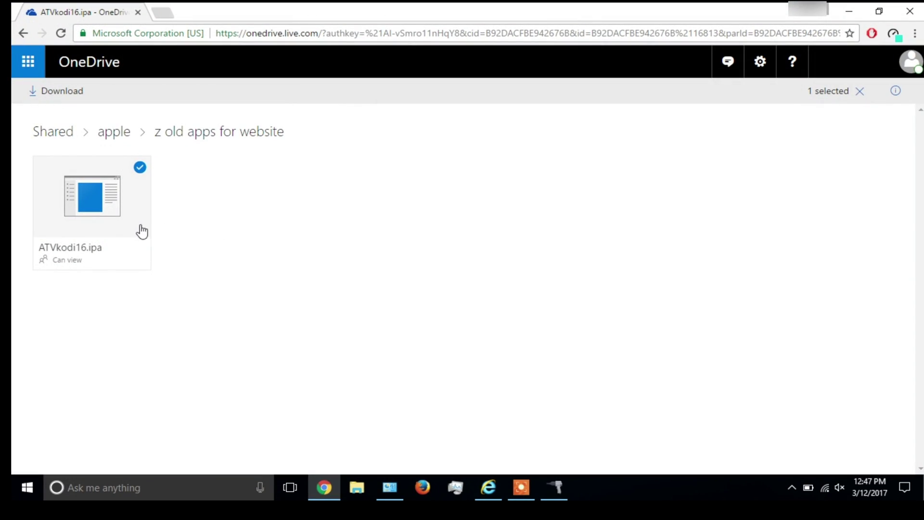
left_click(122, 224)
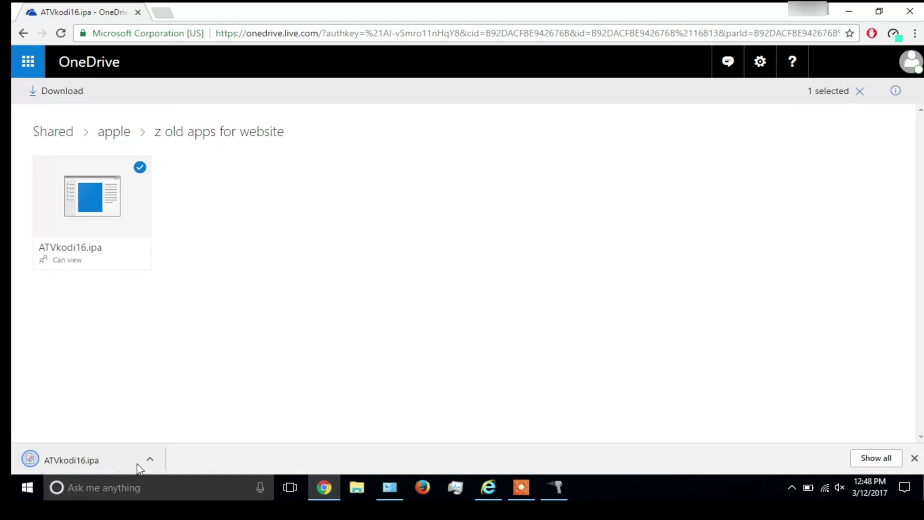
left_click(152, 463)
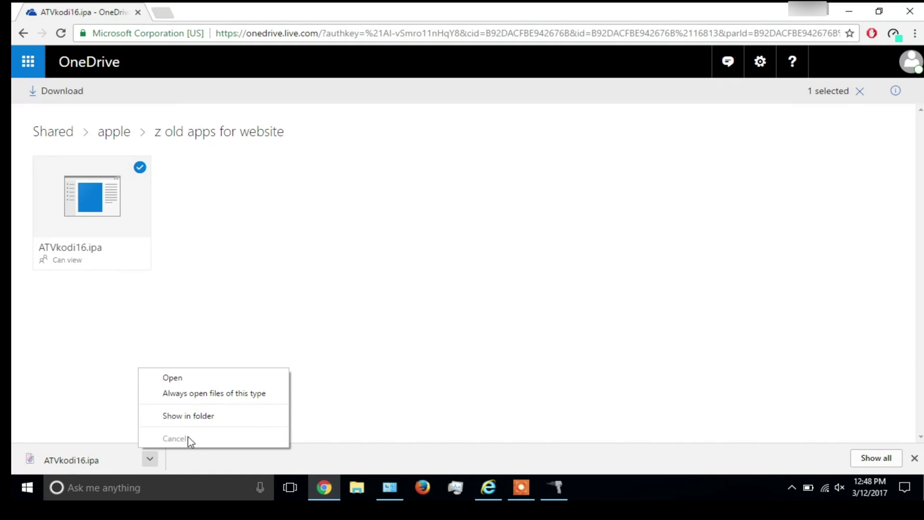
left_click(194, 420)
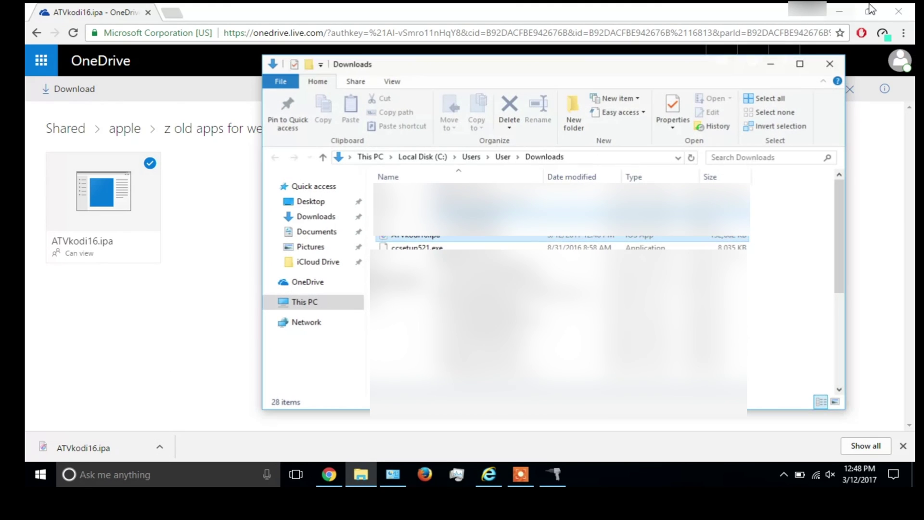
Close the browser, move ATVkodi16.ipa from Downloads to the desktop, and close the folder window
left_click(910, 7)
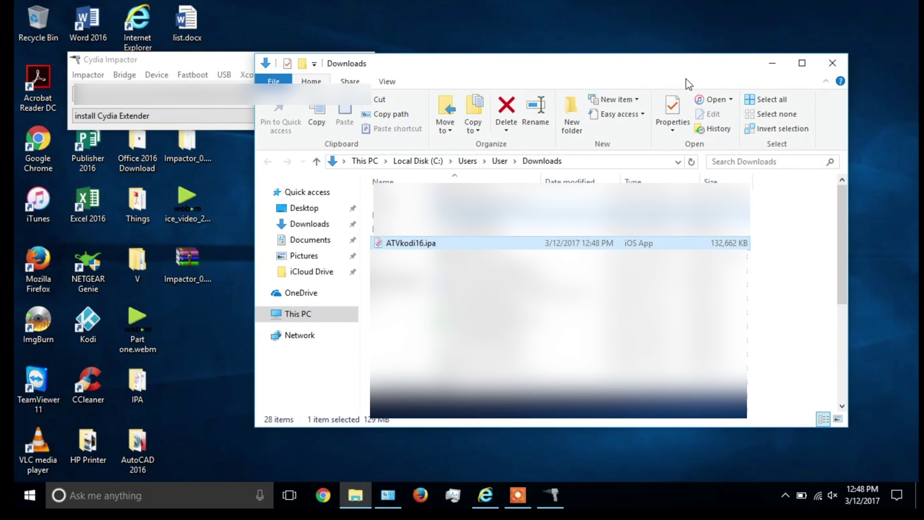
left_click(424, 243)
type("IPA")
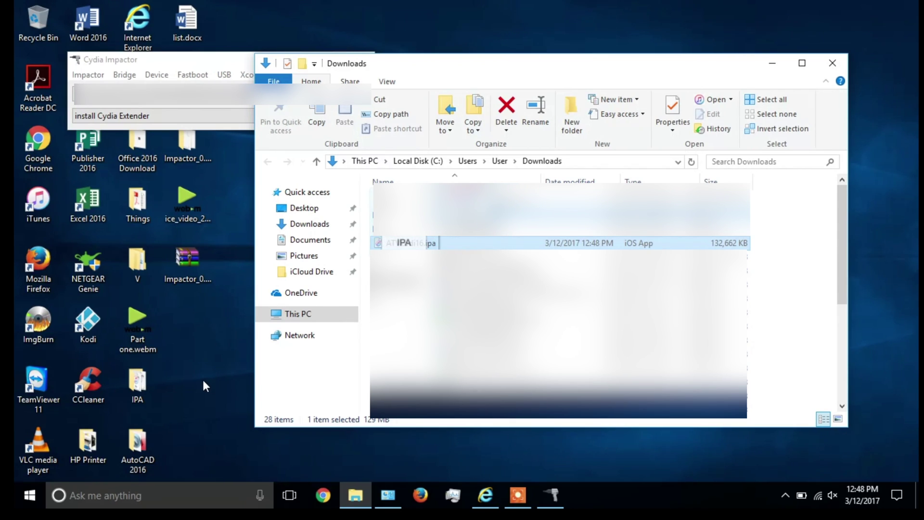
left_click_drag(213, 368, 248, 340)
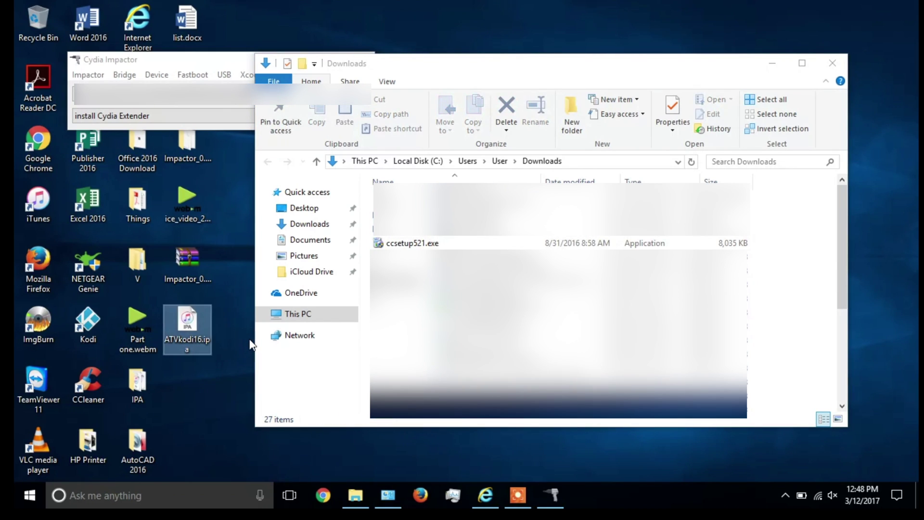
left_click(832, 62)
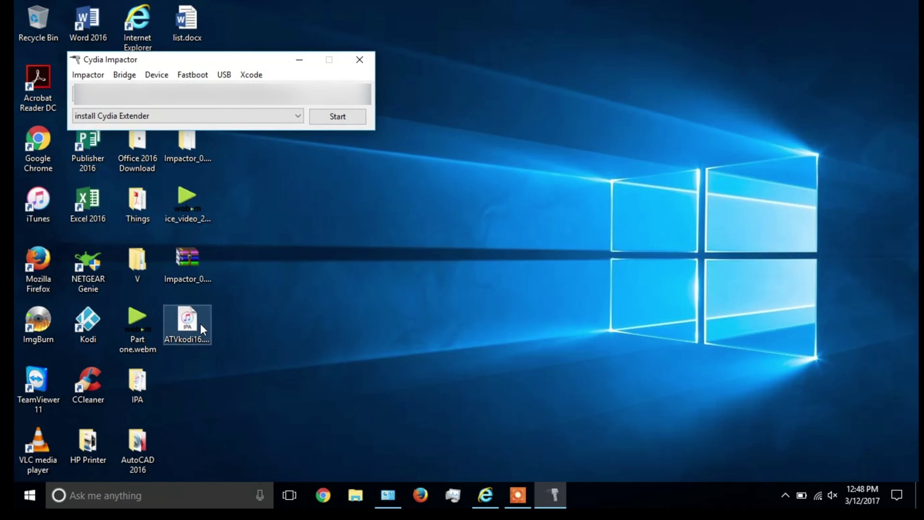
Load ATVkodi16.ipa from the desktop into Cydia Impactor for installation on the connected device
left_click_drag(200, 323, 371, 237)
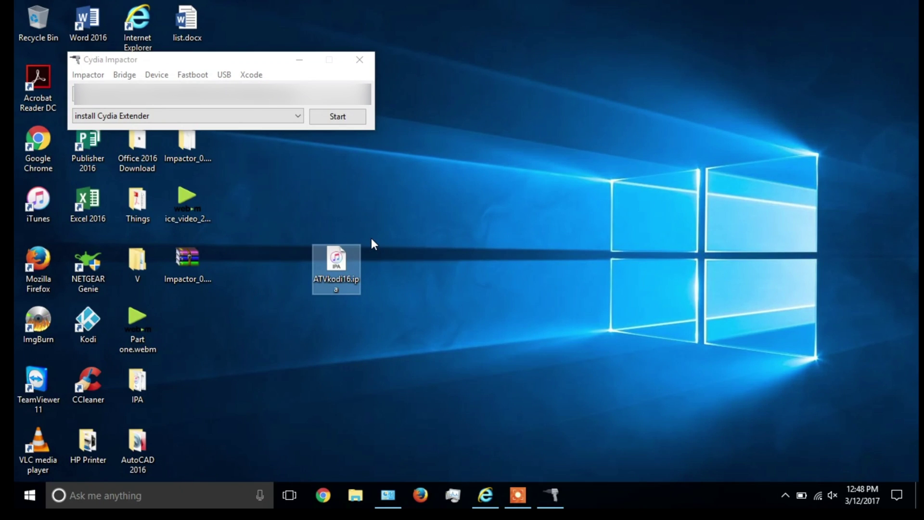
left_click(241, 61)
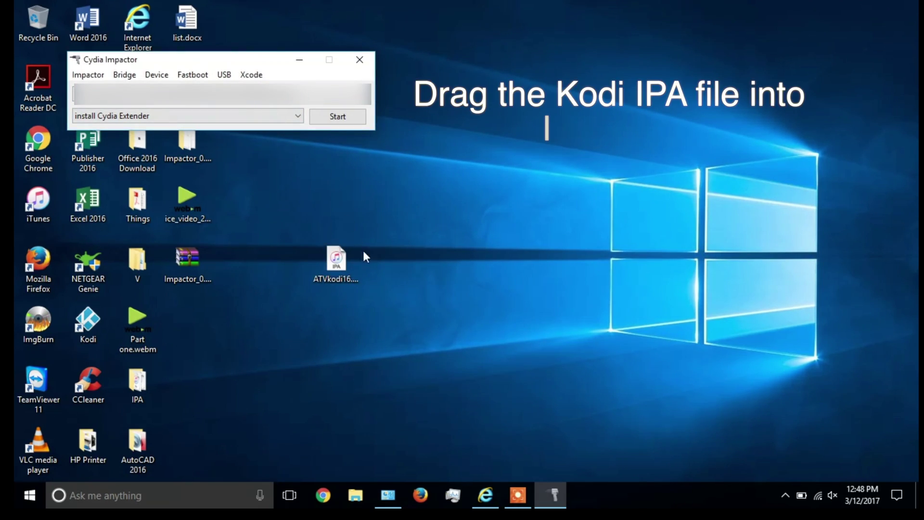
left_click_drag(346, 255, 288, 107)
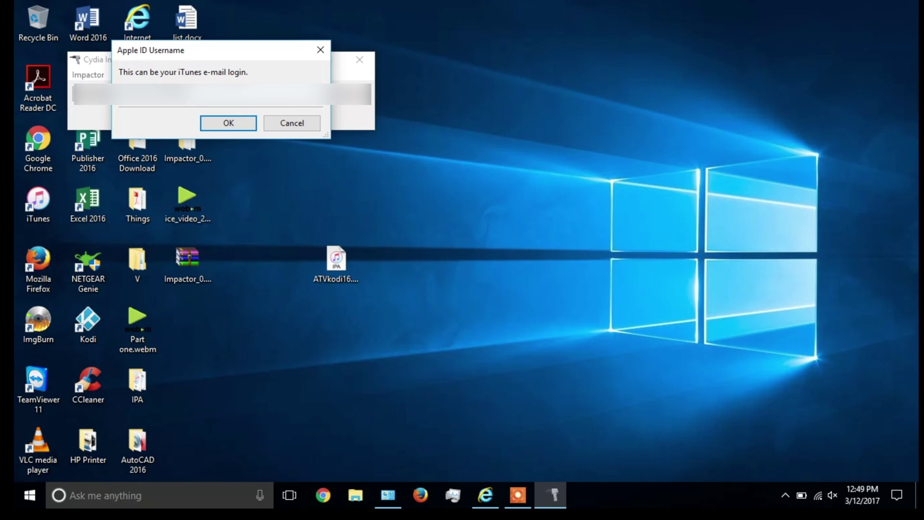
Submit the Apple ID username and the Apple ID password for the installation, and close Cydia Impactor once it has finished
key("Return")
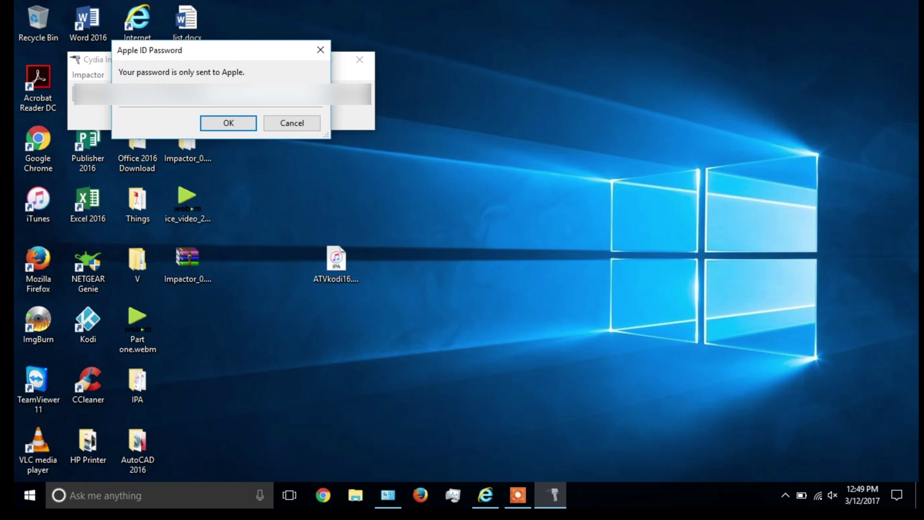
key("Return")
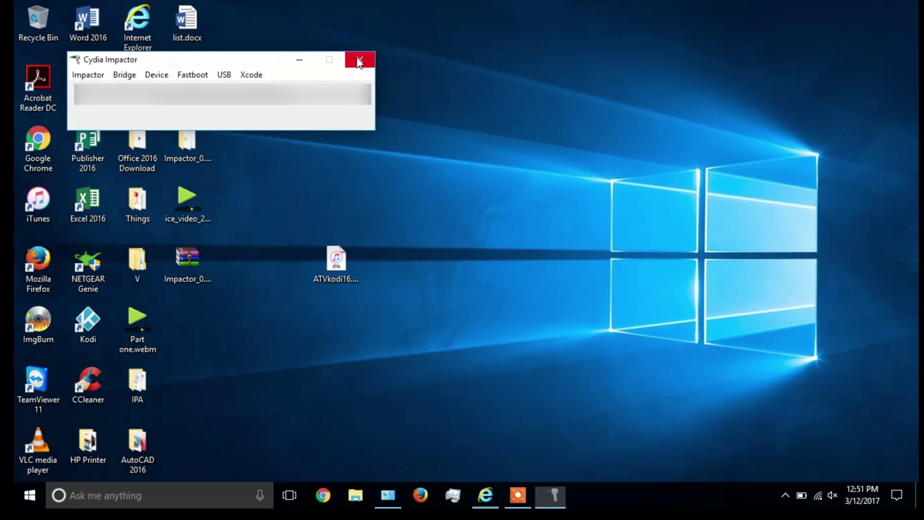
left_click(359, 61)
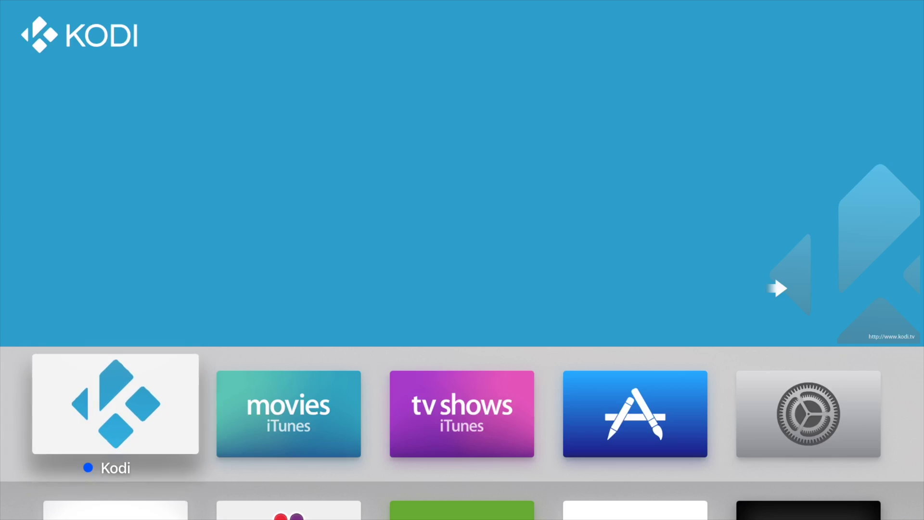
Launch Kodi on the Apple TV and open its File manager
key("Return")
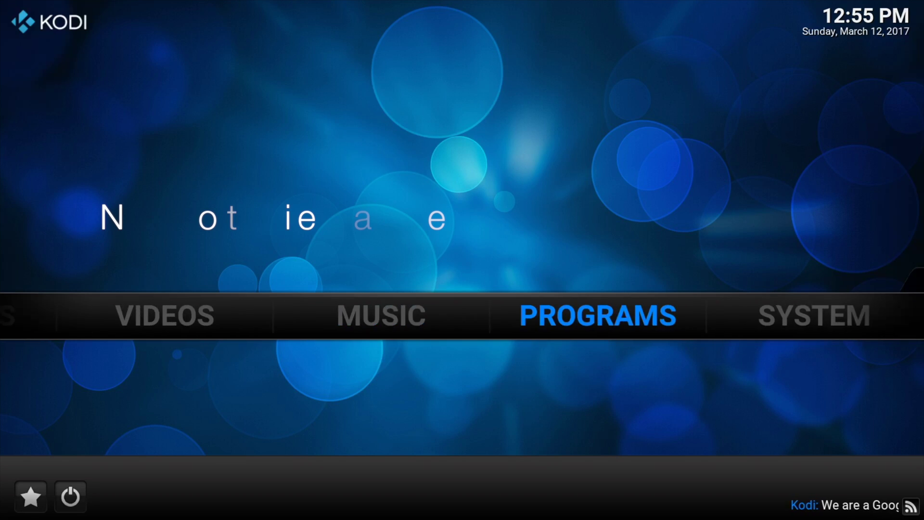
key("Right")
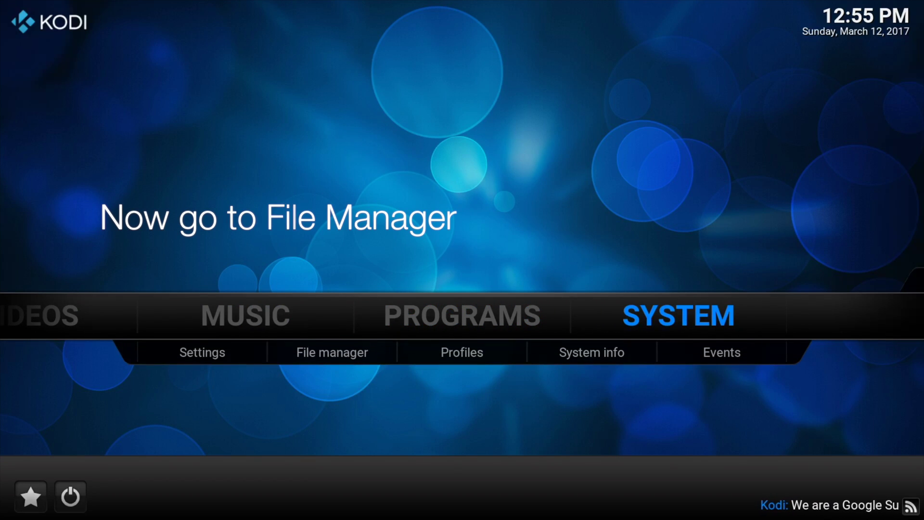
key("Down")
key("Right")
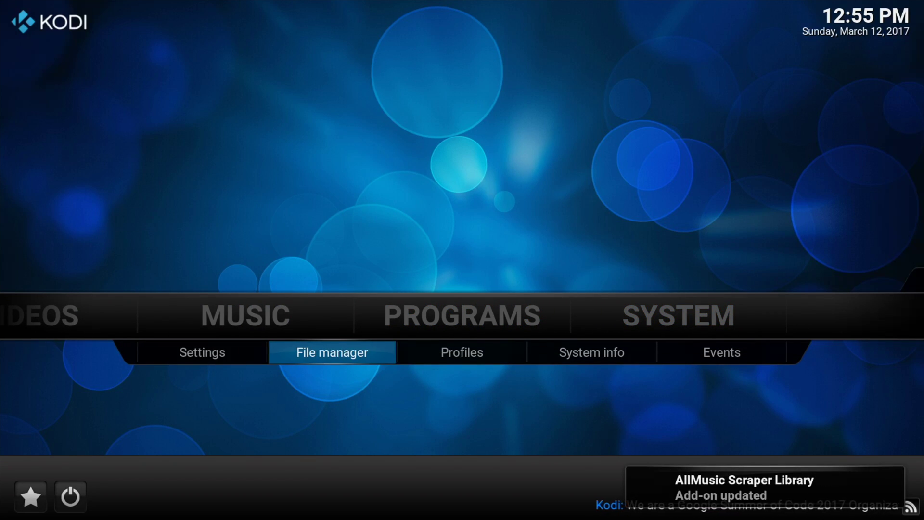
key("Return")
Start adding a new source in the File manager and enter "http" as the beginning of its path
key("Down")
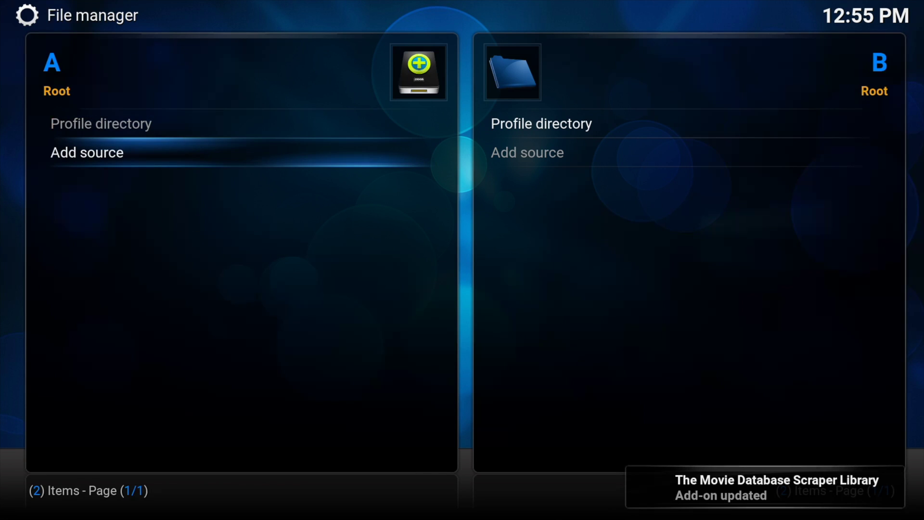
key("Return")
key("Return")
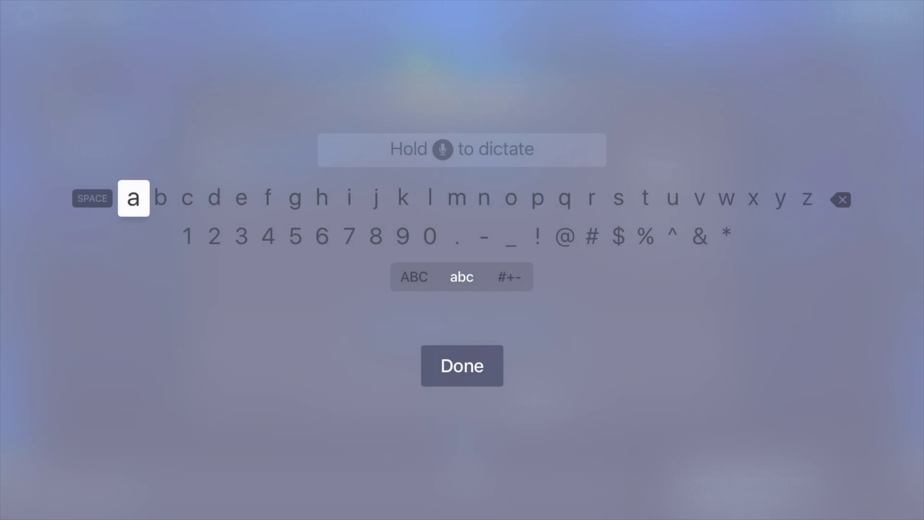
key("Right")
key("Right")
key("Right")
key("Right")
key("Right")
key("Right")
key("Right")
key("Right")
key("Right")
key("Right")
key("Right")
key("Right")
key("Right")
key("Right")
key("Right")
key("Right")
key("Right")
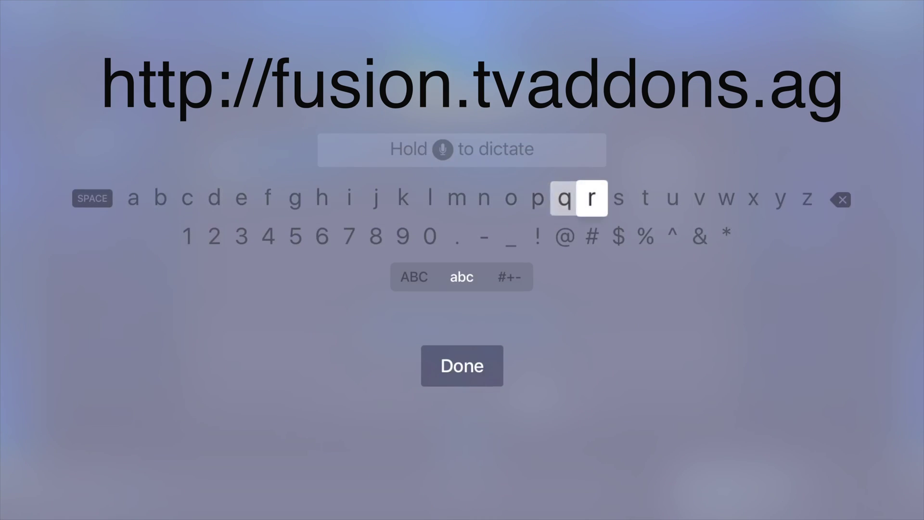
key("Left")
key("Left")
key("Left")
key("Left")
key("Left")
key("Left")
key("Left")
key("Left")
key("Left")
key("Left")
key("Return")
key("Right")
key("Right")
key("Right")
key("Right")
key("Right")
key("Right")
key("Right")
key("Right")
key("Right")
key("Right")
key("Right")
key("Right")
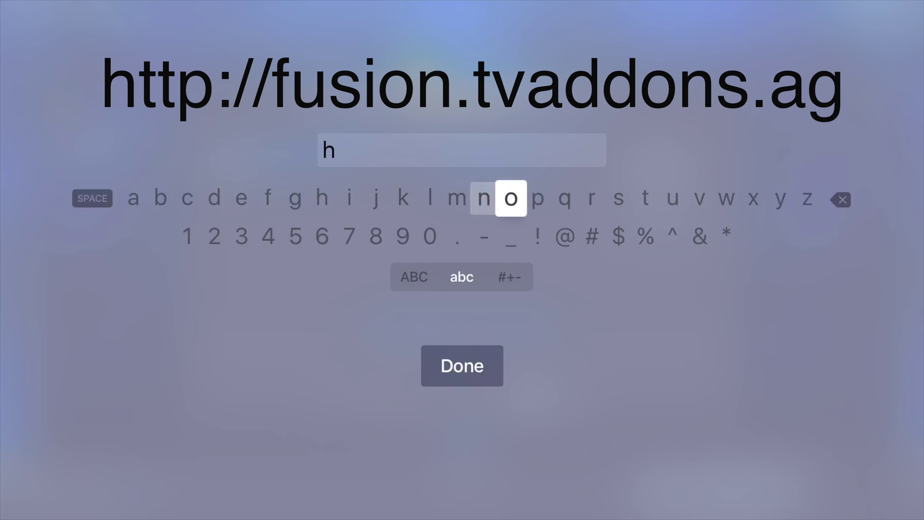
key("Return")
key("Return")
key("Right")
key("Left")
key("Left")
key("Left")
key("Left")
key("Left")
key("Return")
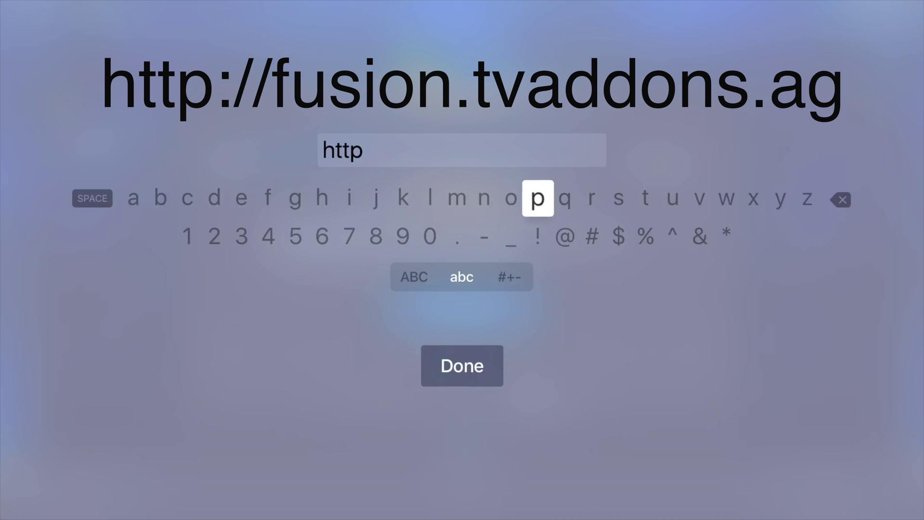
Continue the source path with the symbols "://" after "http", removing the surplus colon
key("Down")
key("Up")
key("Up")
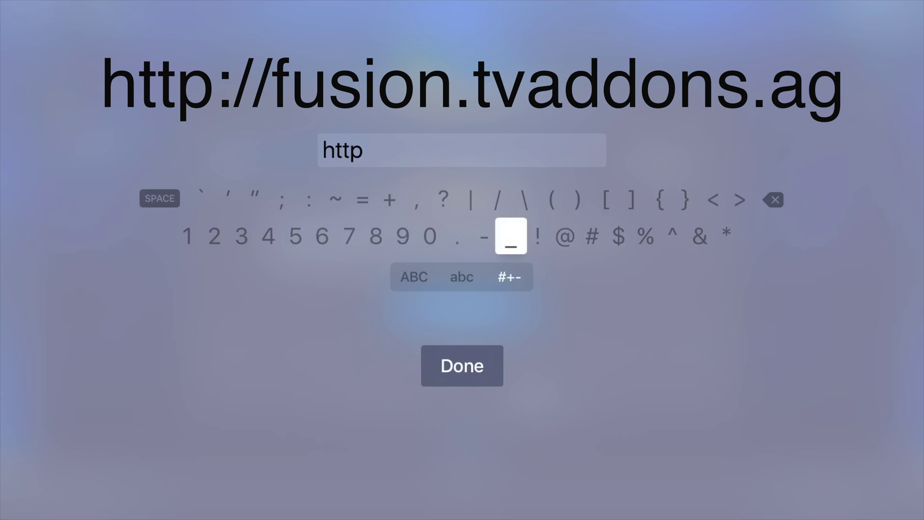
key("Left")
key("Left")
key("Left")
key("Left")
key("Left")
key("Left")
key("Left")
key("Right")
key("Right")
key("Right")
key("Right")
key("Right")
key("Right")
key("Right")
key("Right")
key("Right")
key("Right")
key("Right")
key("Right")
key("Right")
key("Right")
key("Right")
key("Right")
key("Right")
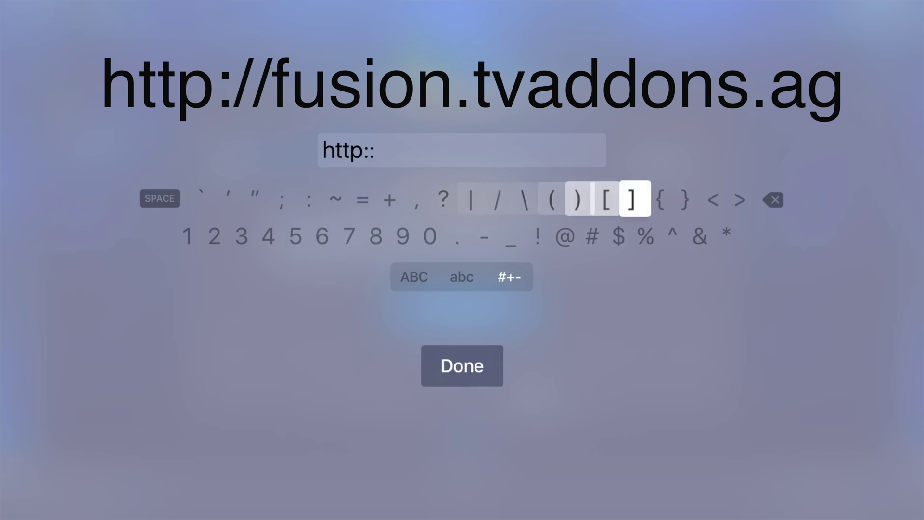
key("Return")
key("Left")
key("Left")
key("Left")
key("Left")
key("Left")
key("Left")
key("Left")
key("Left")
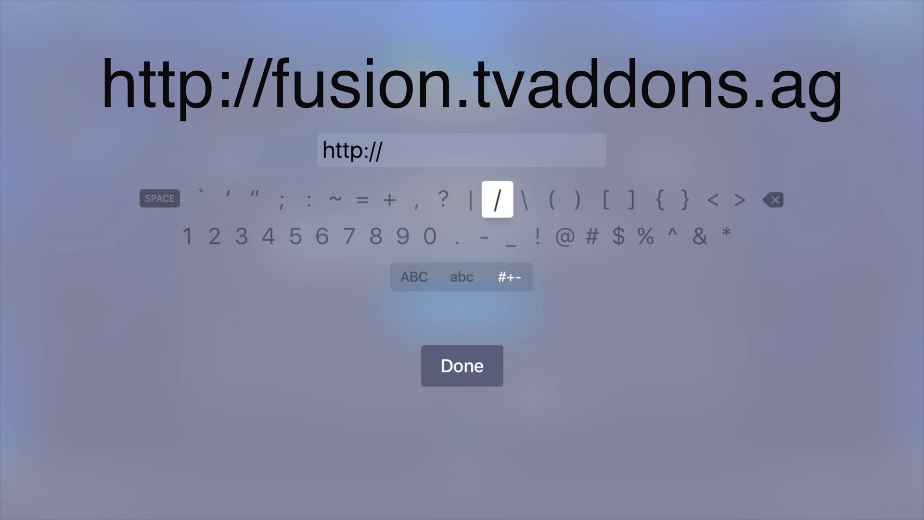
key("Down")
key("Down")
key("Up")
key("Up")
key("Left")
key("Left")
key("Left")
key("Left")
key("Left")
key("Left")
key("Left")
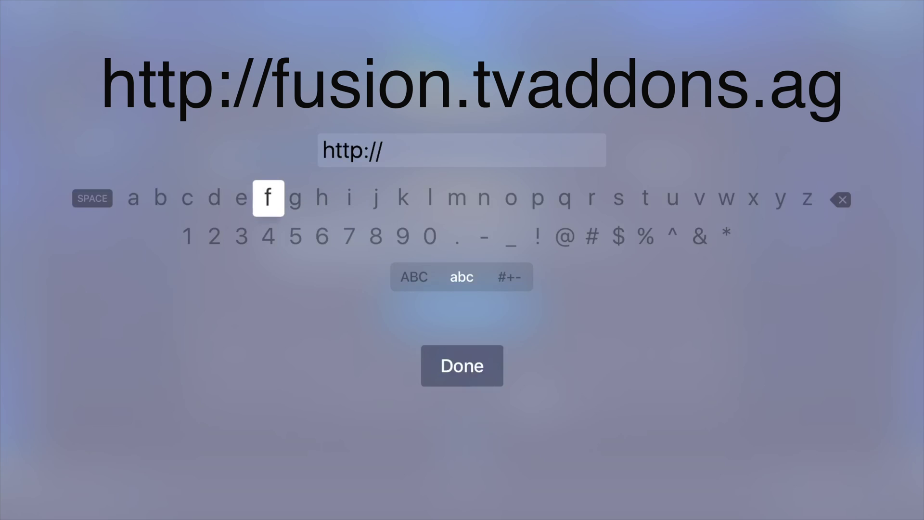
key("Return")
key("Right")
key("Right")
key("Right")
key("Right")
key("Right")
key("Right")
key("Right")
key("Right")
key("Right")
key("Right")
key("Right")
key("Right")
key("Right")
key("Right")
key("Right")
key("Return")
key("Left")
key("Left")
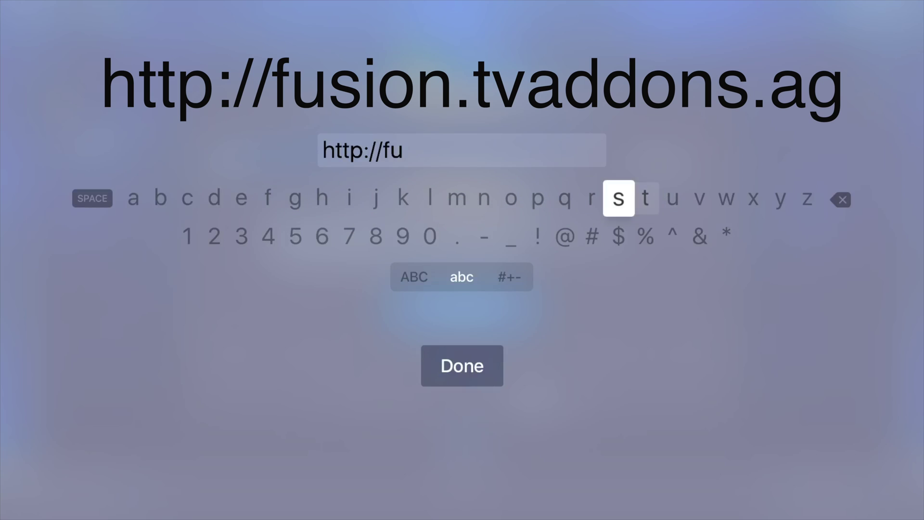
key("Return")
key("Right")
key("Right")
key("Left")
key("Left")
key("Left")
key("Left")
key("Left")
key("Left")
key("Left")
key("Left")
key("Left")
key("Left")
key("Left")
key("Left")
key("Return")
key("Right")
key("Right")
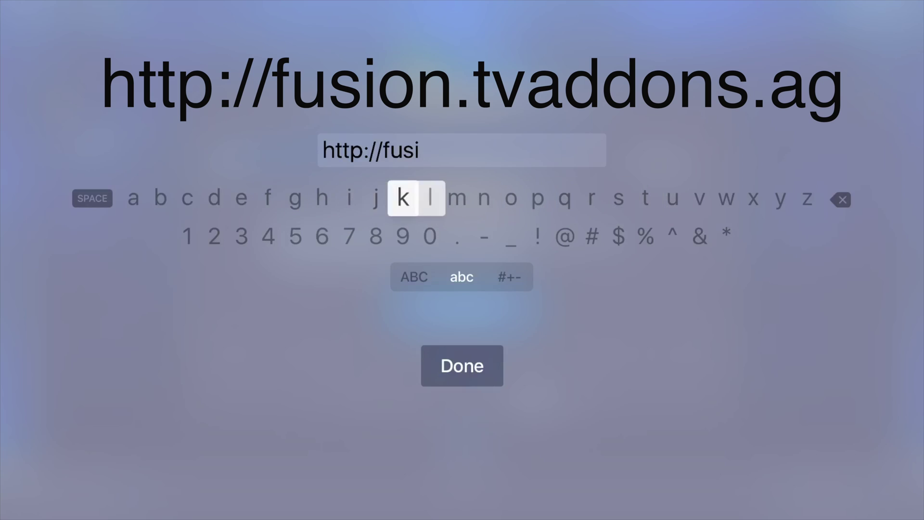
key("Right")
key("Right")
key("Right")
key("Right")
key("Right")
key("Right")
key("Right")
key("Right")
key("Left")
key("Left")
key("Left")
key("Left")
key("Return")
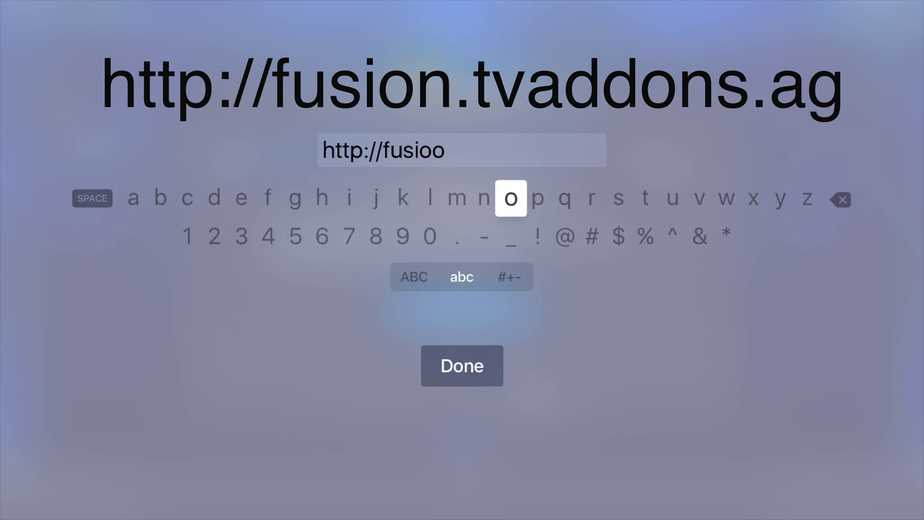
key("Right")
key("Right")
key("Right")
key("Right")
key("Right")
key("Right")
key("Right")
key("Right")
key("Right")
key("Right")
key("Right")
key("Right")
key("Return")
key("Left")
key("Left")
key("Left")
key("Left")
key("Left")
key("Left")
key("Left")
key("Left")
key("Left")
key("Left")
key("Left")
key("Left")
key("Left")
key("Left")
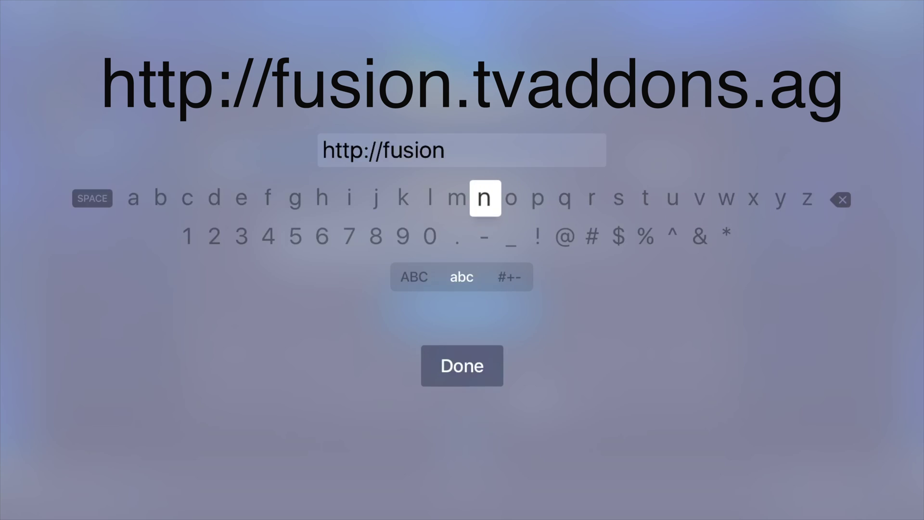
key("Up")
key("Left")
key("Left")
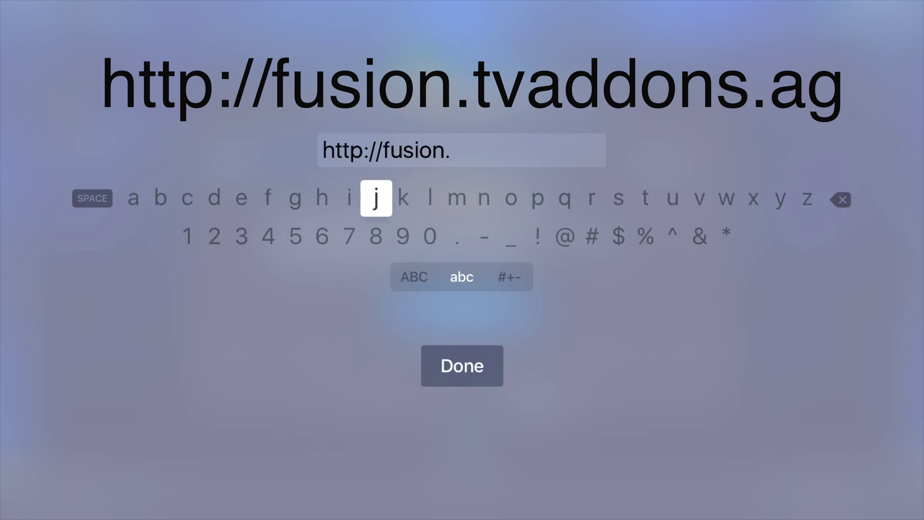
key("Right")
key("Right")
key("Right")
key("Right")
key("Right")
key("Right")
key("Right")
key("Right")
key("Right")
key("Right")
key("Return")
key("Right")
key("Right")
key("Return")
key("Left")
key("Left")
key("Left")
key("Left")
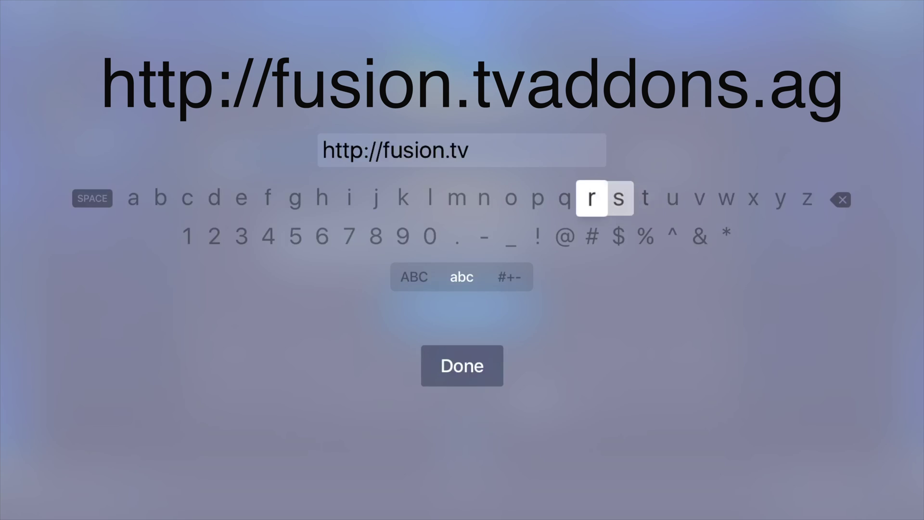
key("Left")
key("Left")
key("Left")
key("Left")
key("Left")
key("Left")
key("Left")
key("Left")
key("Left")
key("Left")
key("Left")
key("Left")
key("Left")
key("Left")
key("Left")
key("Left")
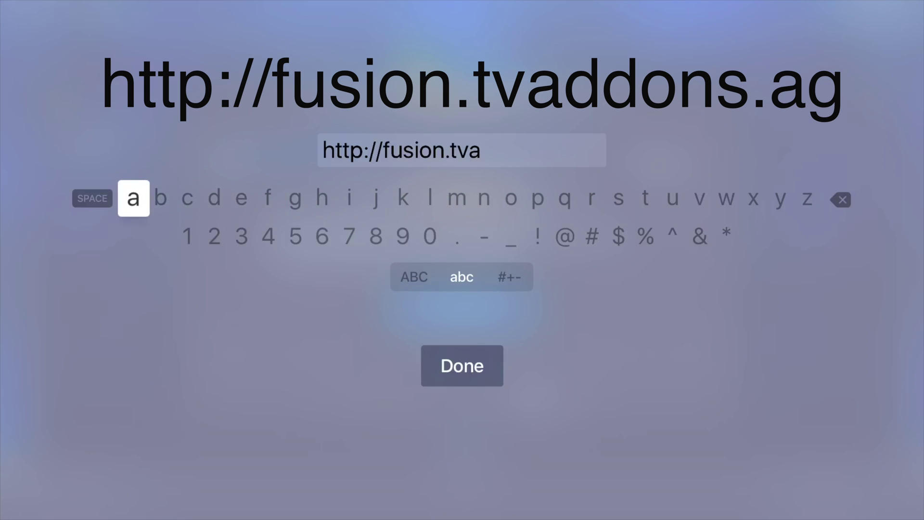
key("Right")
key("Right")
key("Right")
key("Right")
key("Right")
key("Right")
key("Right")
key("Right")
key("Right")
key("Right")
key("Right")
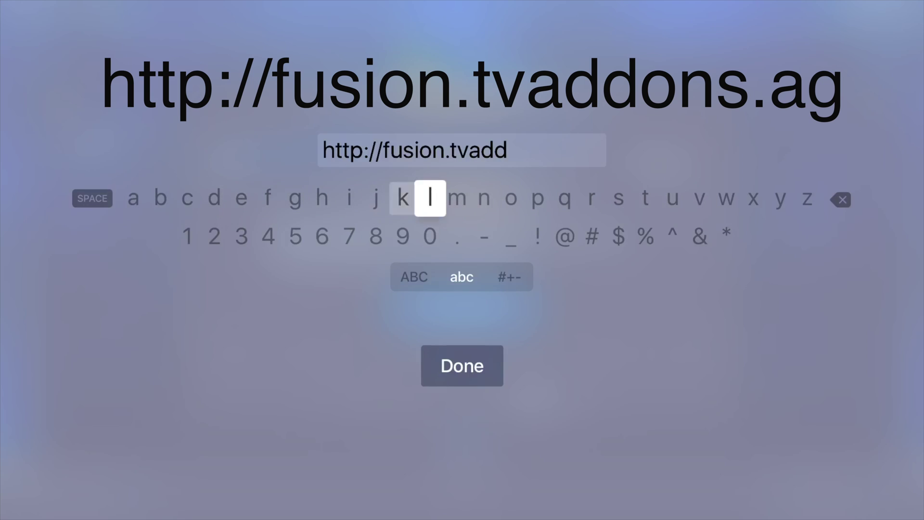
key("Return")
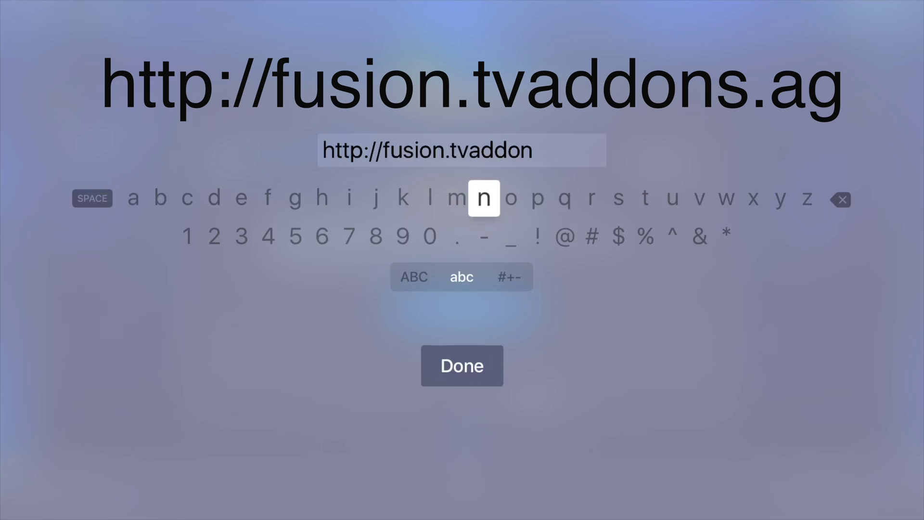
key("Left")
key("Left")
key("Left")
key("Left")
key("Left")
key("Left")
key("Right")
key("Right")
key("Right")
key("Right")
key("Right")
key("Right")
key("Right")
key("Right")
key("Right")
key("Right")
key("Right")
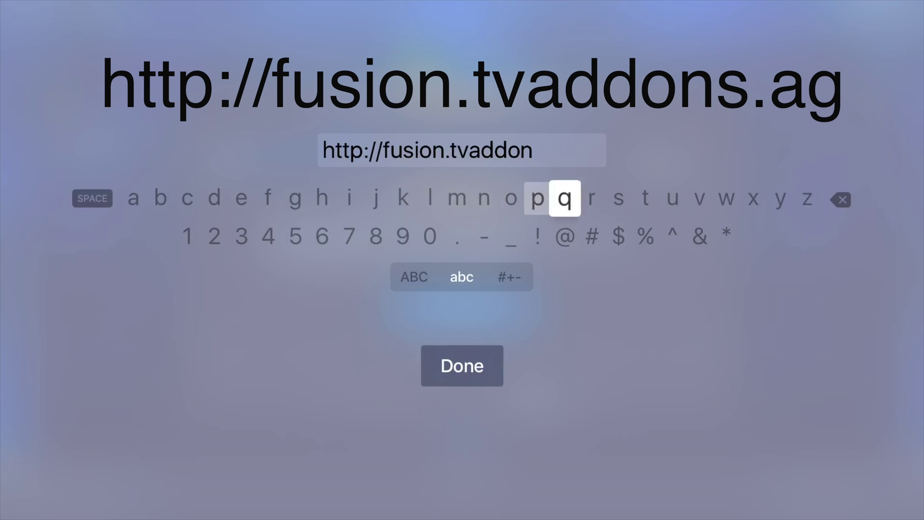
key("Return")
key("Down")
key("Left")
key("Left")
key("Left")
key("Left")
key("Left")
key("Left")
key("Return")
key("Up")
key("Left")
key("Left")
key("Left")
key("Left")
key("Left")
key("Left")
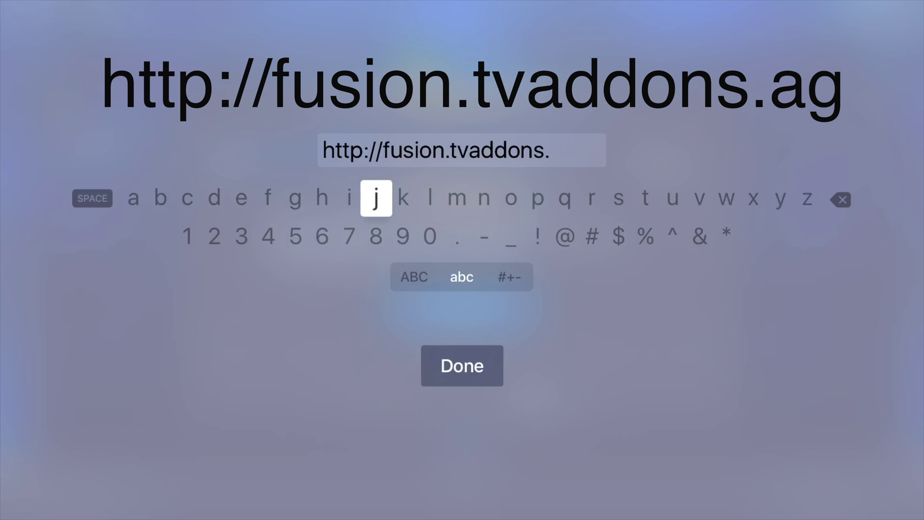
key("Left")
key("Left")
key("Left")
key("Left")
key("Left")
key("Right")
key("Right")
key("Right")
key("Right")
key("Right")
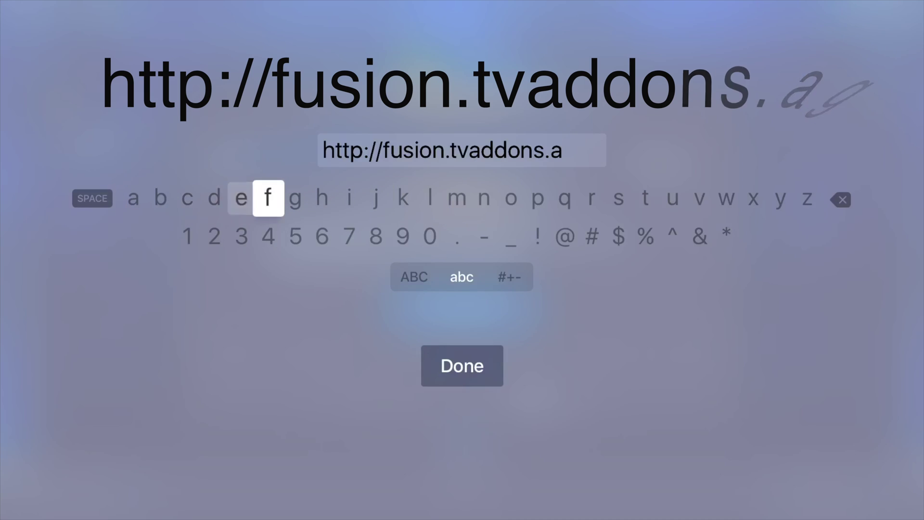
key("Right")
key("Return")
key("Down")
key("Down")
key("Down")
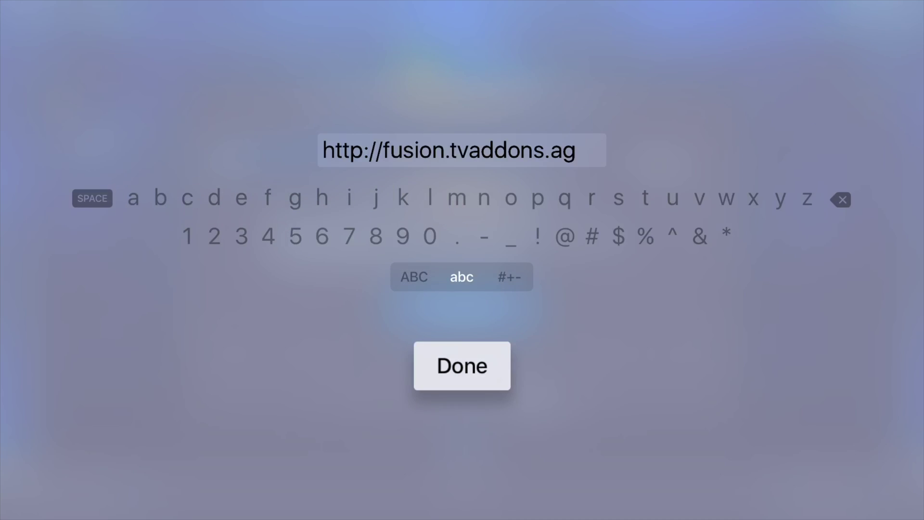
key("Return")
key("Return")
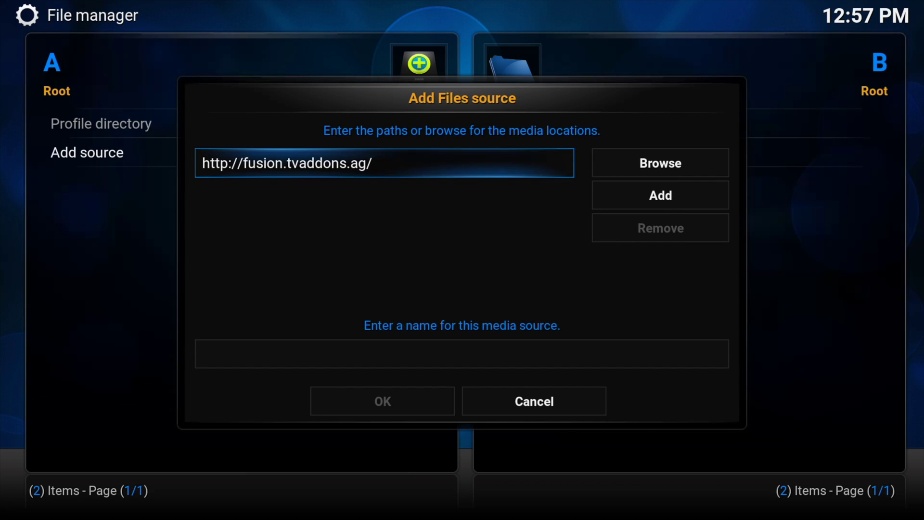
Open the media source name for editing and enter its first letter, a lowercase "f"
key("Down")
key("Return")
key("Right")
key("Right")
key("Right")
type("fusion")
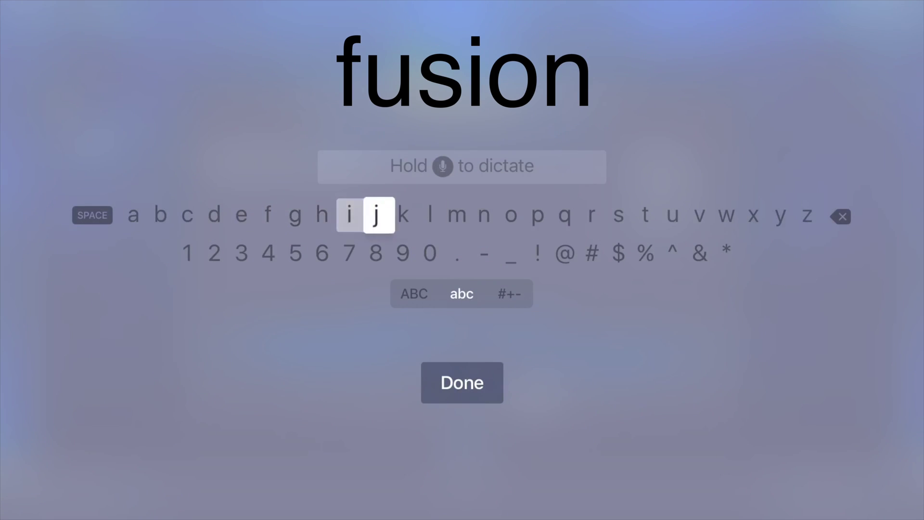
key("Right")
key("Right")
key("Right")
key("Right")
key("Right")
key("Right")
key("Right")
key("Right")
key("Right")
key("Left")
key("Left")
key("Left")
key("Left")
key("Left")
key("Left")
key("Left")
key("Left")
key("Left")
key("Left")
key("Left")
key("Left")
key("Left")
type("f")
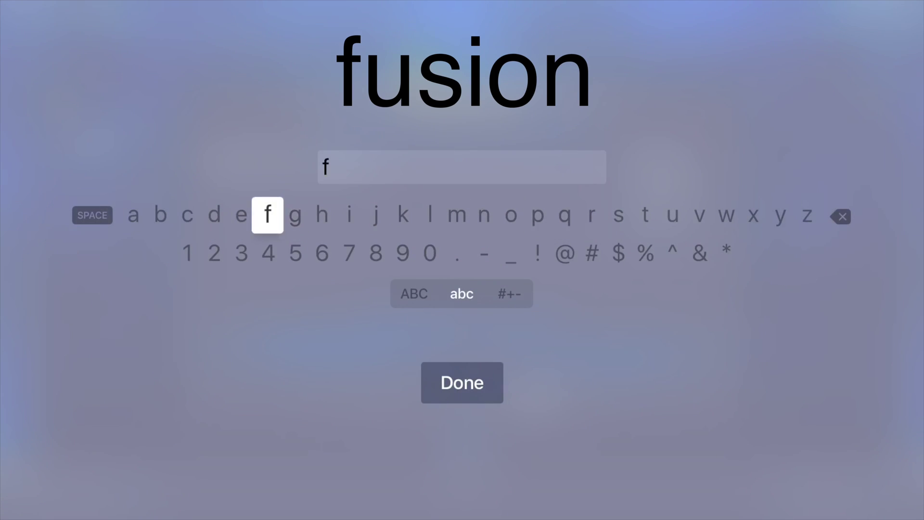
Add the letter "u" to the media source name so that it reads "fu"
key("Right")
key("Right")
key("Right")
key("Right")
key("Right")
key("Right")
key("Right")
key("Right")
key("Right")
key("Right")
key("Right")
key("Right")
key("Right")
key("Right")
key("Right")
type("u")
Add the letter "s" to the media source name so that it reads "fus"
key("Left")
key("Left")
key("Left")
key("Left")
key("Left")
key("Right")
key("Right")
key("Right")
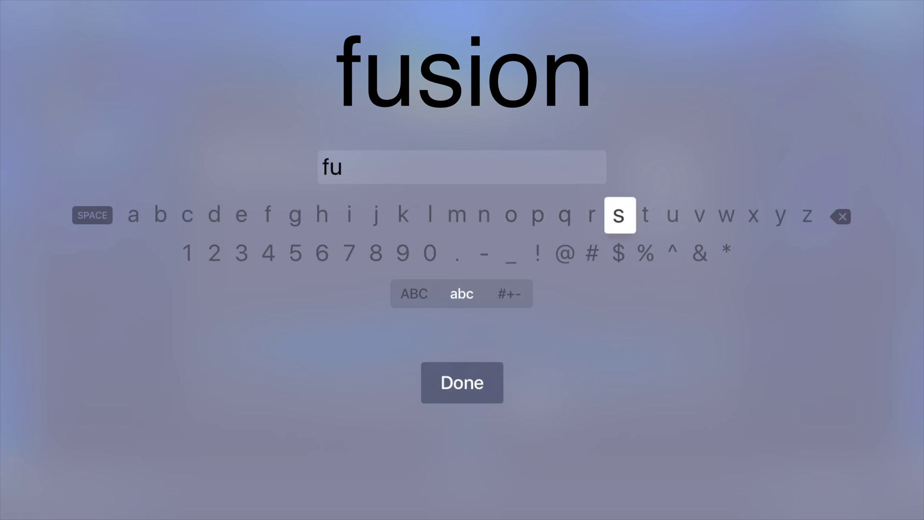
type("s")
Add the letter "i" to the media source name so that it reads "fusi"
key("Left")
key("Left")
key("Left")
key("Left")
key("Left")
key("Left")
key("Left")
key("Left")
key("Left")
key("Left")
type("i")
Complete the media source name with the letters "on" to read "fusion"
key("Right")
key("Right")
key("Right")
key("Right")
key("Right")
key("Right")
key("Right")
key("Right")
key("Right")
key("Right")
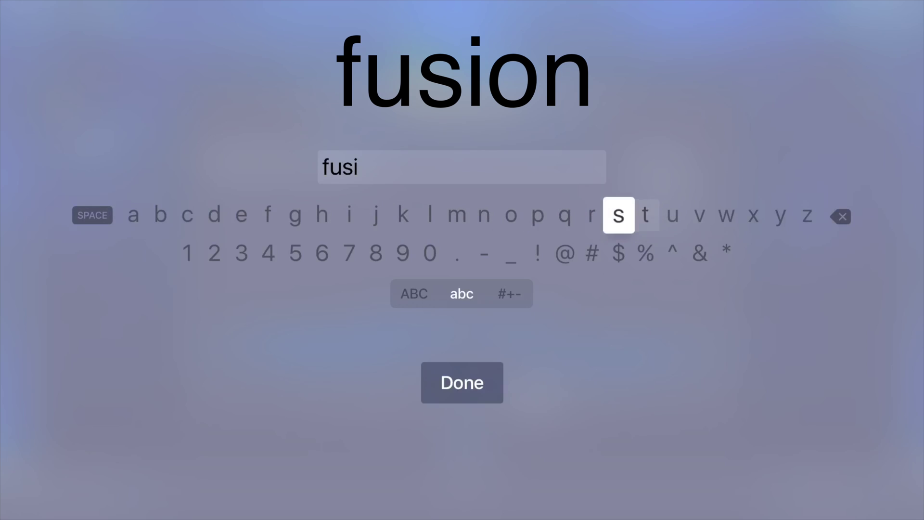
key("Left")
key("Left")
key("Left")
key("Left")
key("Left")
key("Left")
key("Right")
key("Right")
type("o")
key("Left")
type("n")
Confirm the name "fusion" and save the new files source
key("Down")
key("Down")
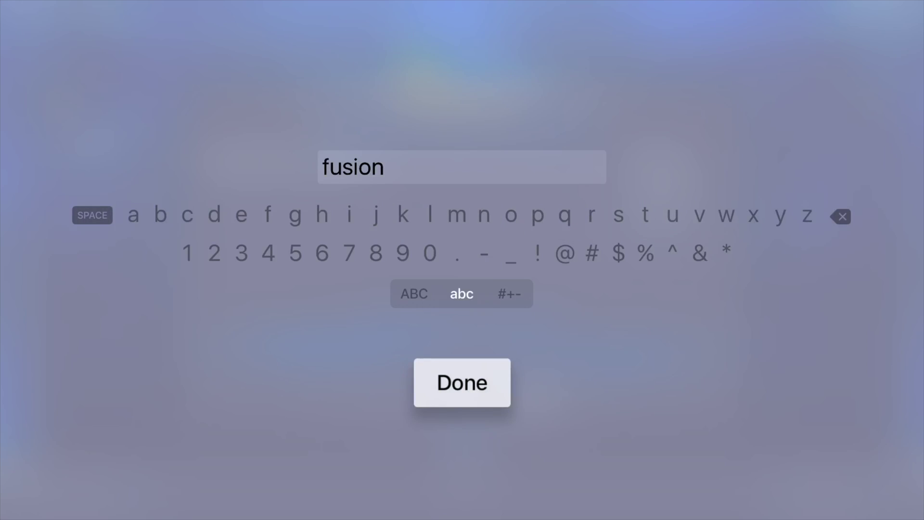
key("Return")
key("Down")
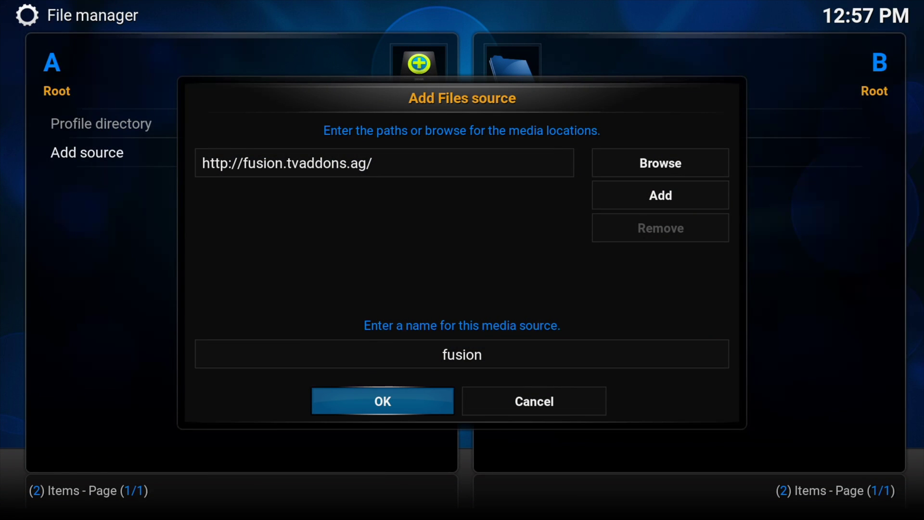
key("Return")
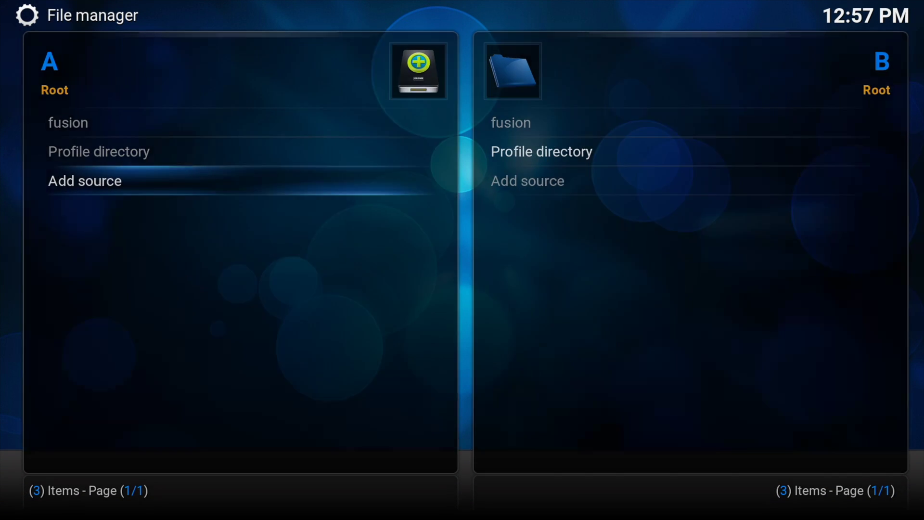
Leave the File manager, open the Add-ons section of the settings and dismiss its first run help
key("Escape")
key("Return")
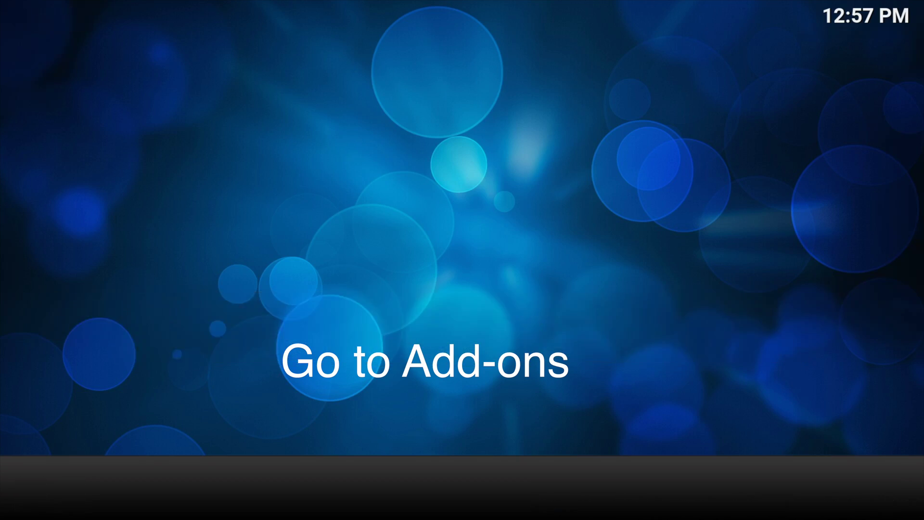
key("Down")
key("Down")
key("Down")
key("Down")
key("Down")
key("Down")
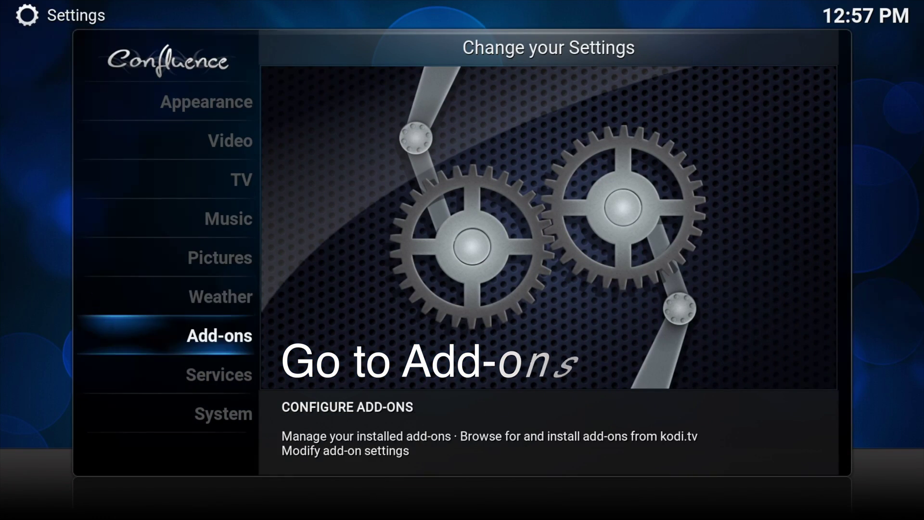
key("Return")
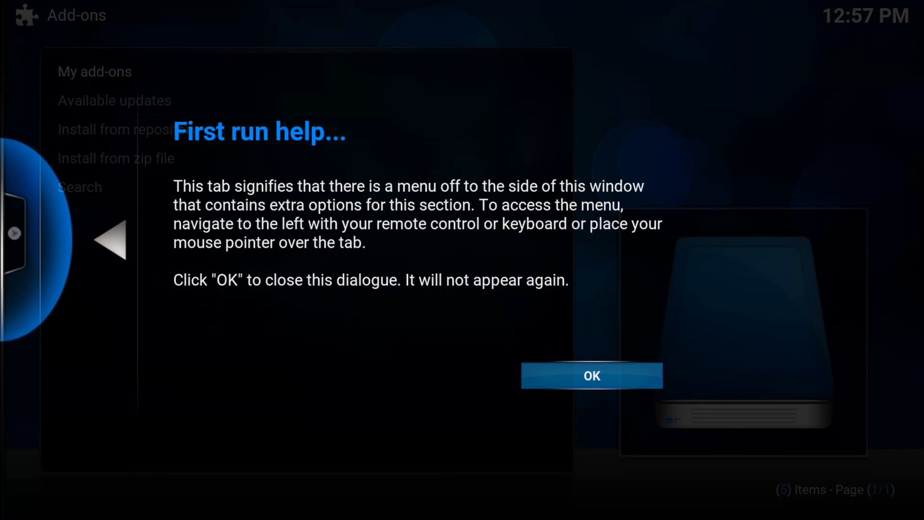
key("Return")
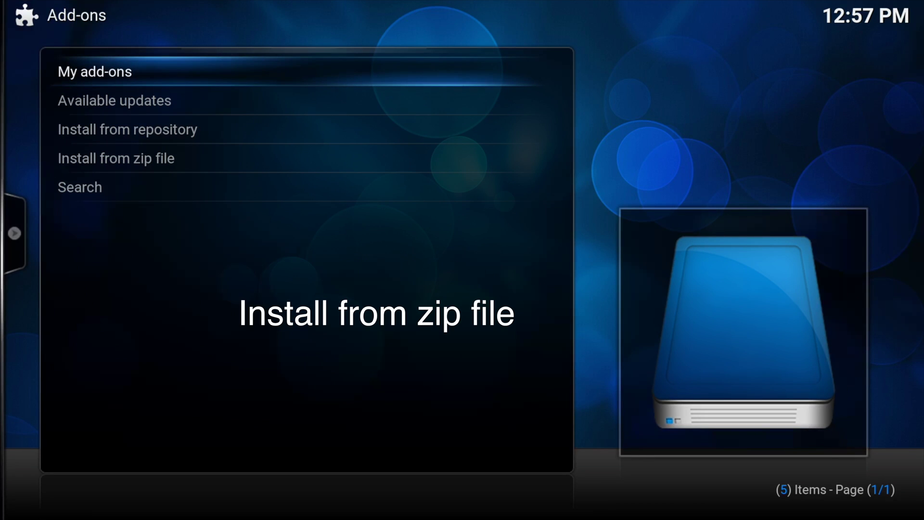
Start an add-on installation from a zip file and choose the "fusion" source as its location
key("Down")
key("Down")
key("Down")
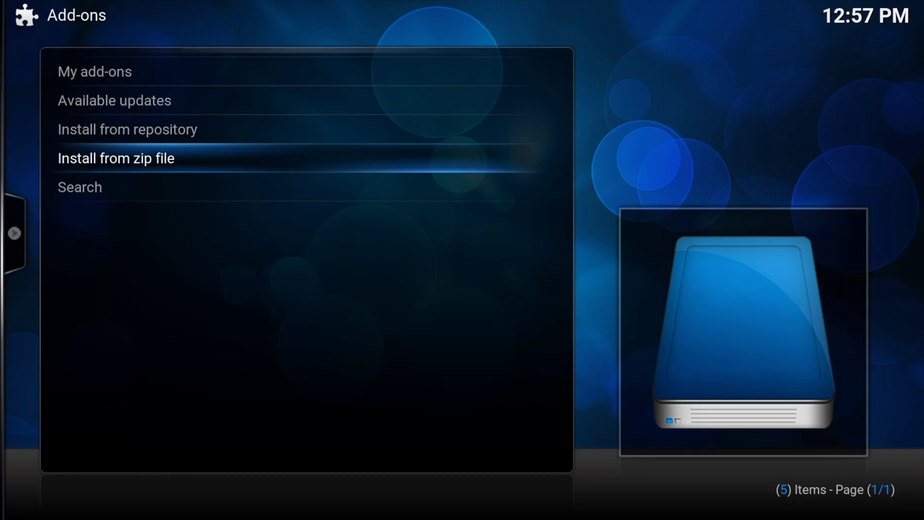
key("Return")
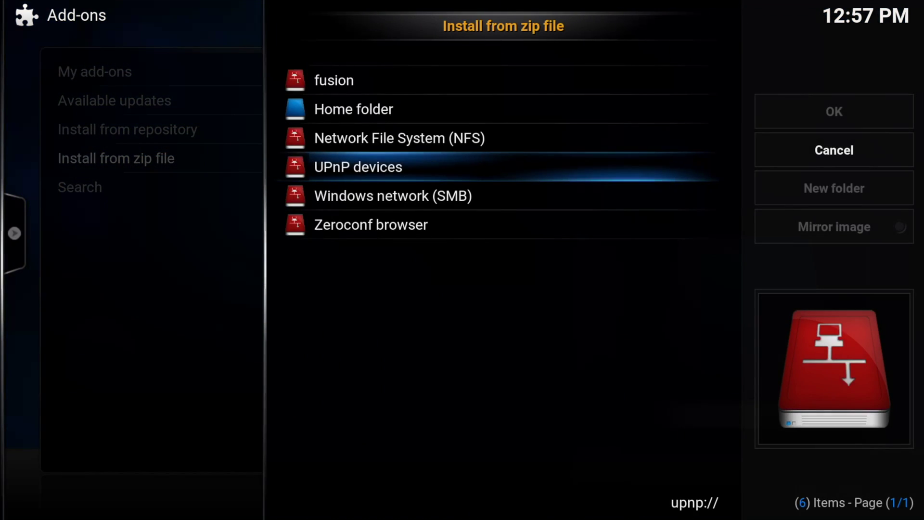
key("Up")
key("Up")
key("Up")
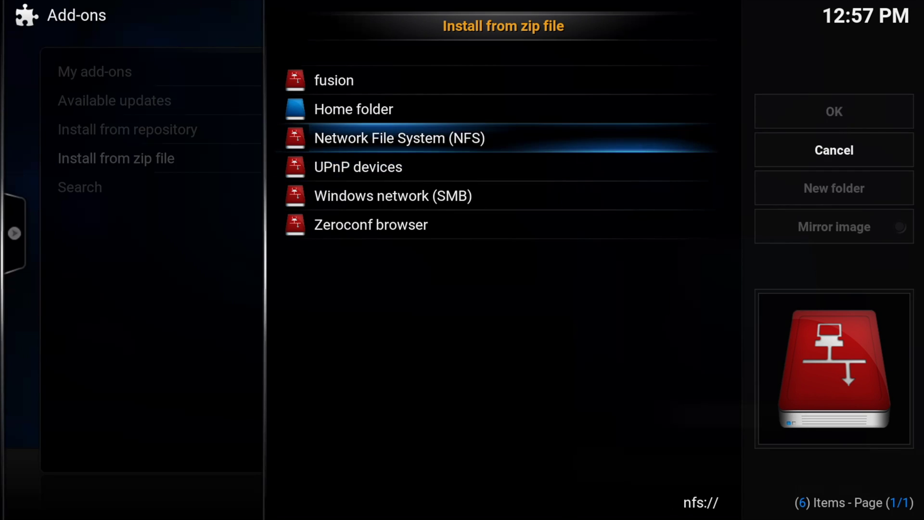